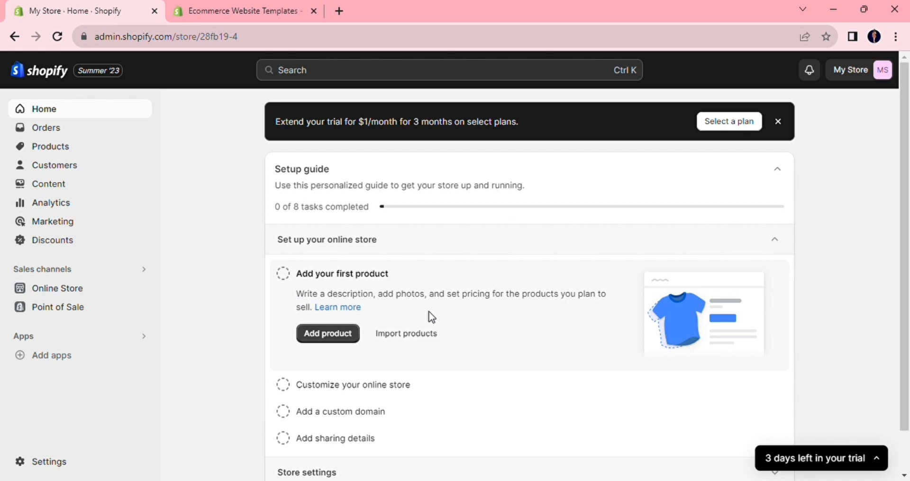
Step: Open the online store's themes page and review the current Dawn theme and the theme library
scroll(431, 317, "down", 1)
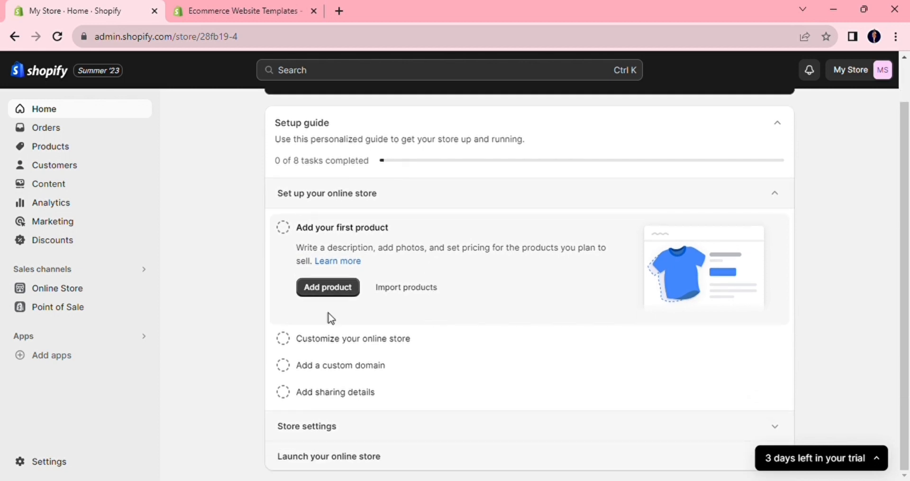
left_click(110, 294)
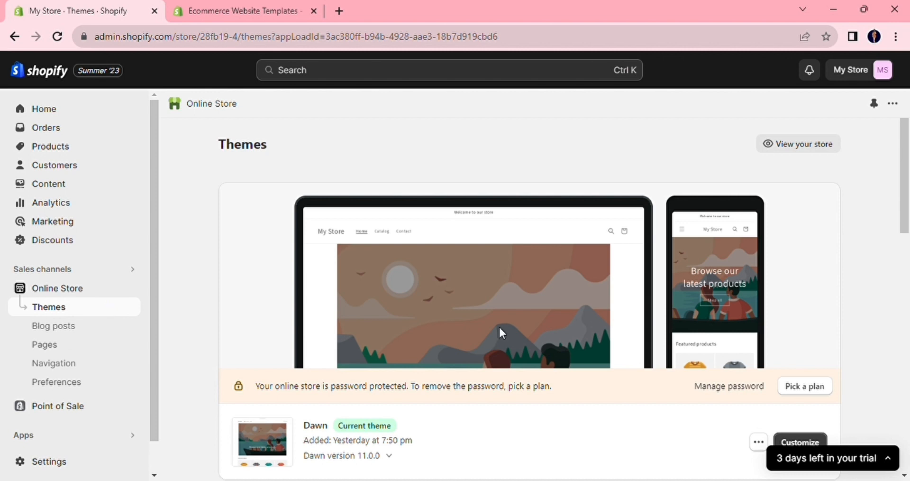
scroll(778, 397, "down", 2)
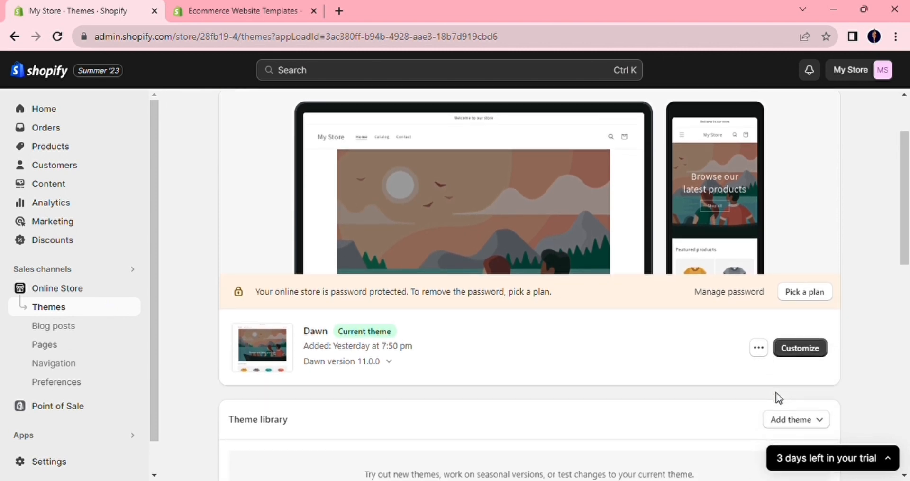
scroll(779, 397, "down", 1)
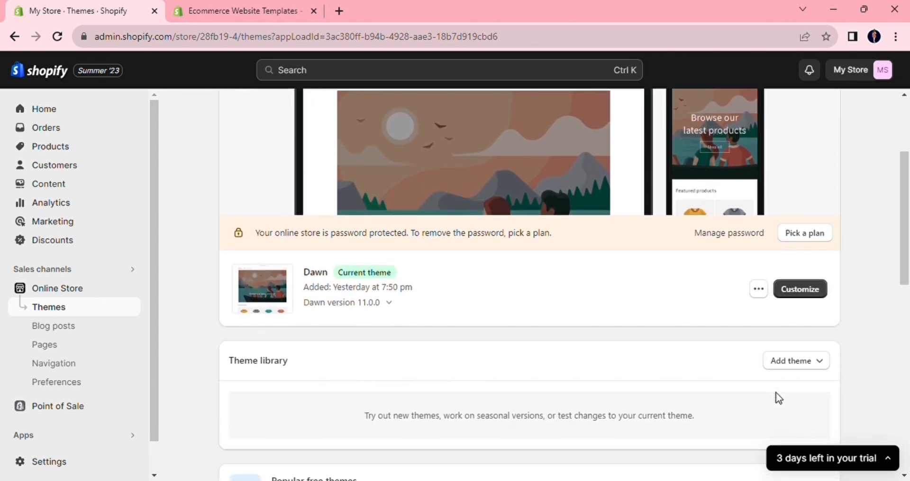
scroll(778, 397, "up", 1)
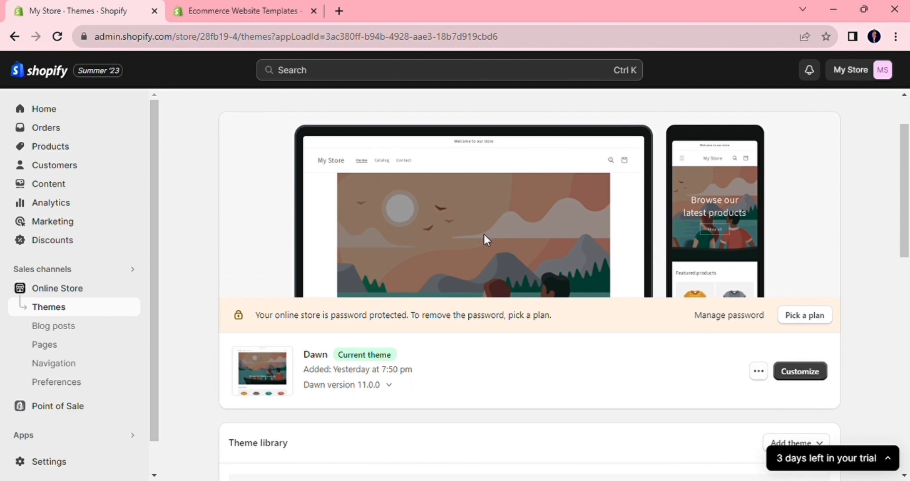
scroll(670, 325, "down", 2)
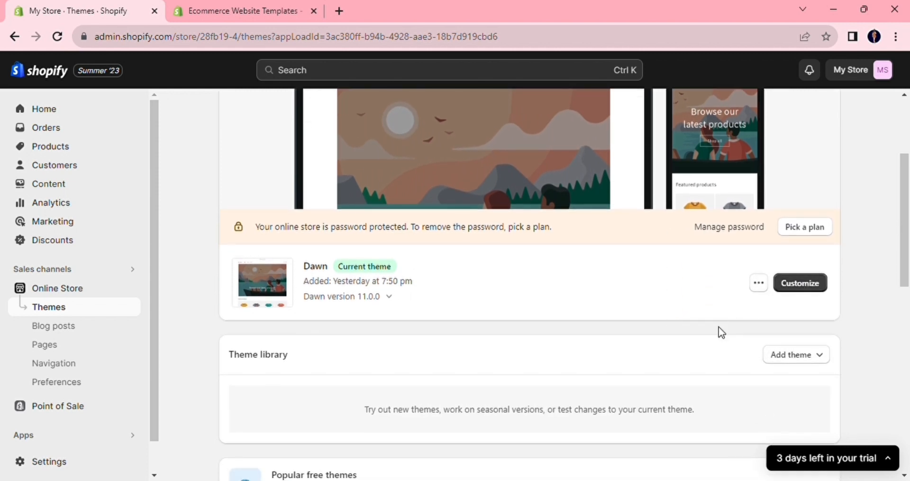
scroll(696, 357, "down", 1)
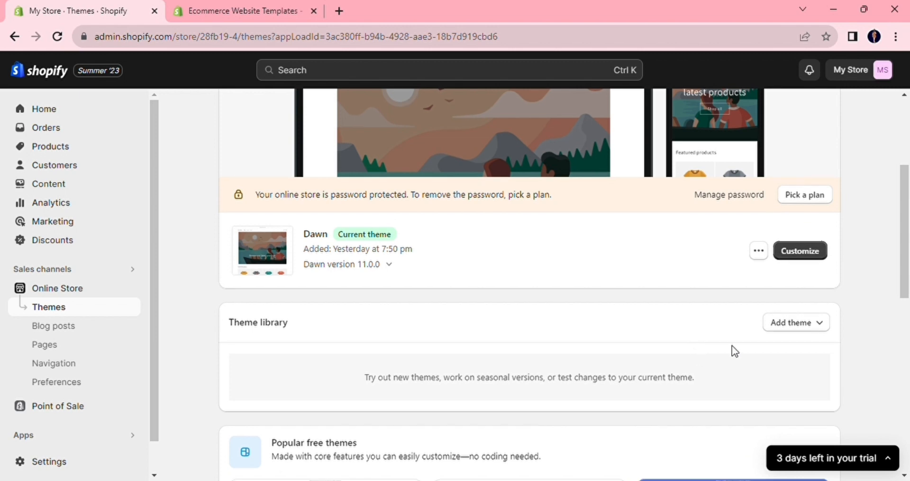
Step: Visit the Theme Store from the theme library and browse the themes featured on its home page
left_click(791, 324)
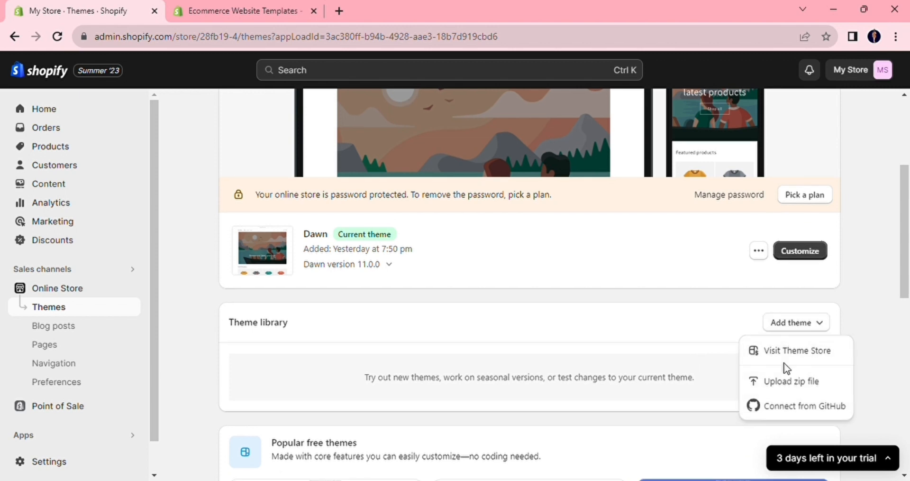
left_click(782, 354)
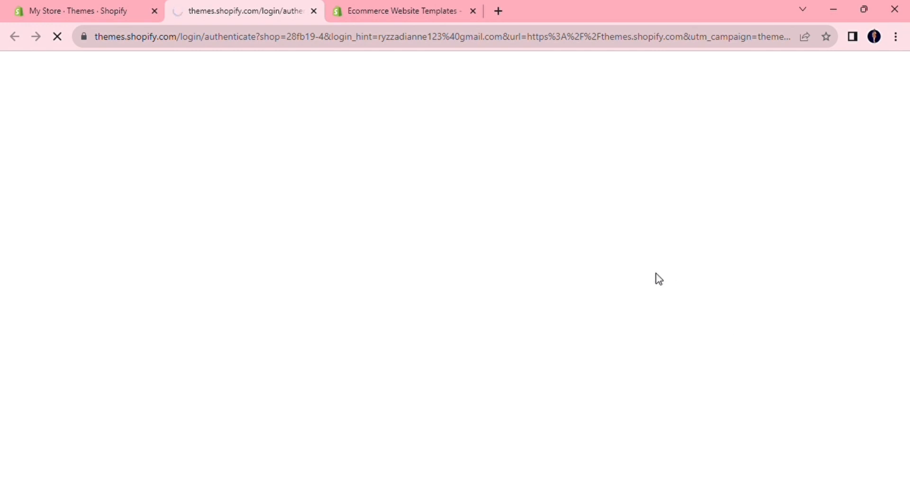
scroll(659, 279, "down", 2)
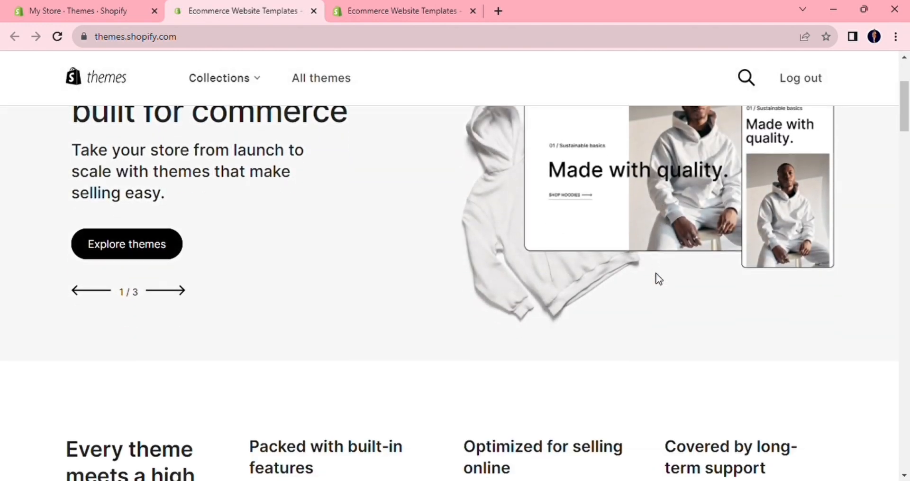
scroll(658, 278, "down", 1)
scroll(659, 279, "up", 2)
scroll(659, 279, "down", 6)
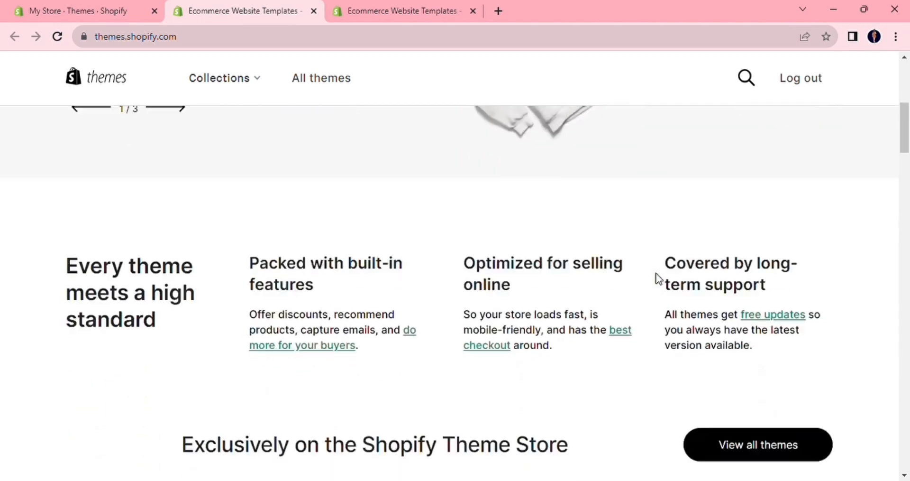
scroll(659, 279, "down", 10)
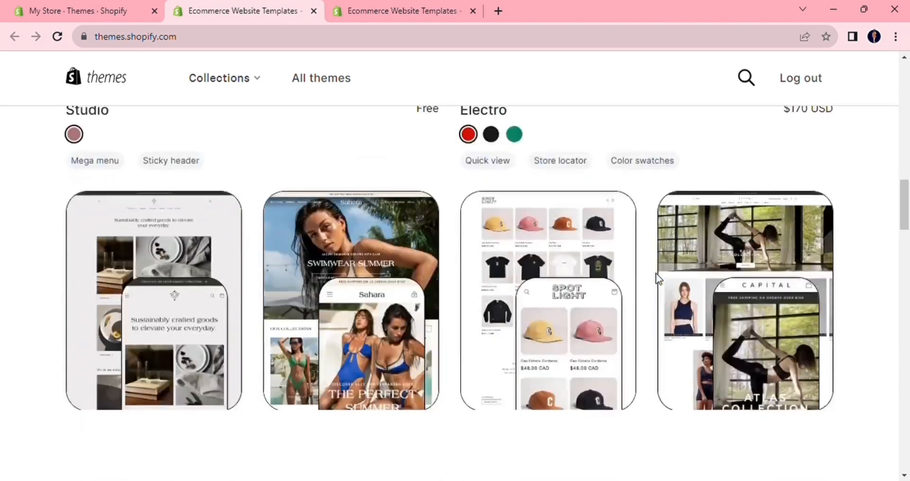
scroll(659, 279, "down", 5)
scroll(659, 279, "down", 8)
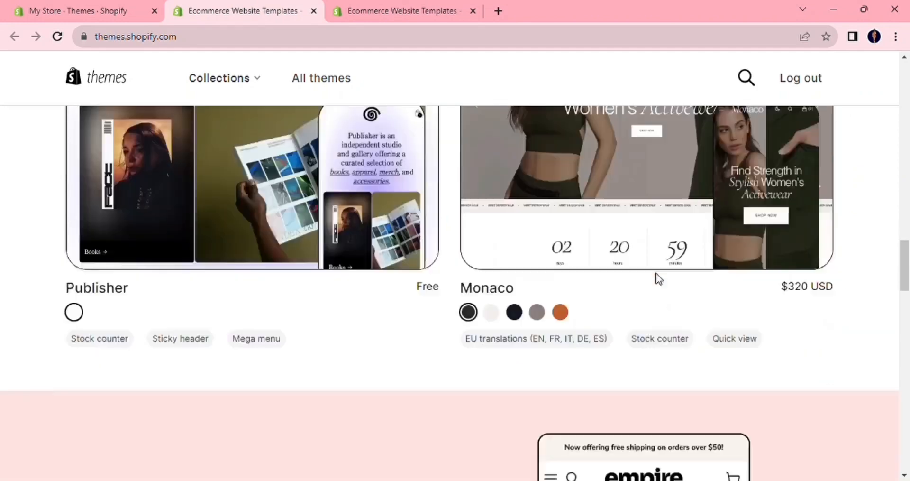
scroll(658, 278, "down", 1)
scroll(657, 278, "up", 18)
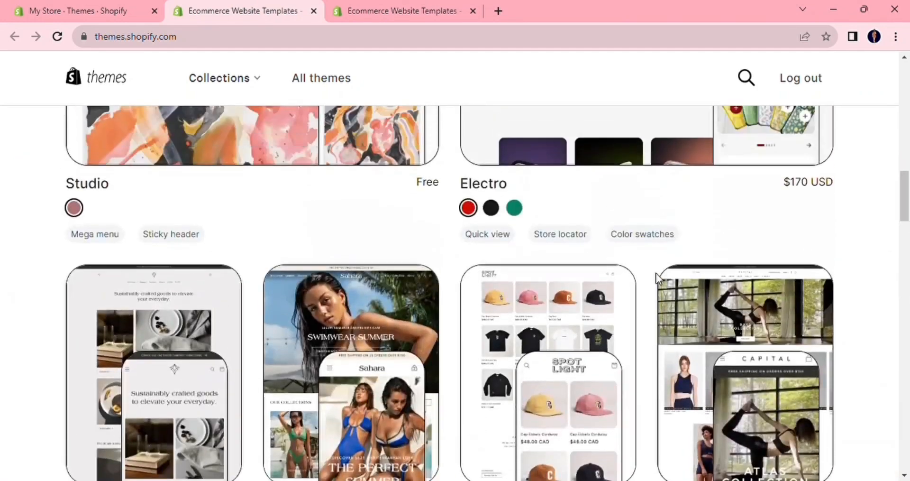
scroll(658, 278, "up", 8)
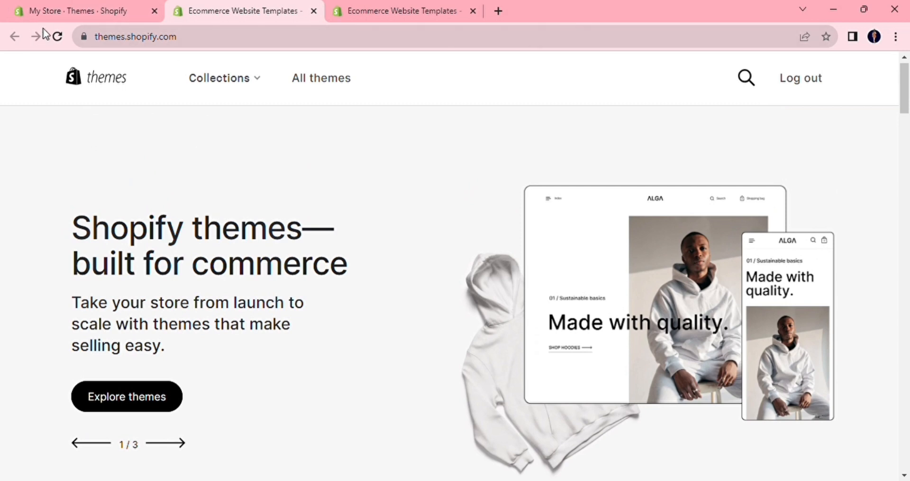
Step: Return to the store's themes page, open the Dawn theme for customization and look through the home page preview
left_click(55, 12)
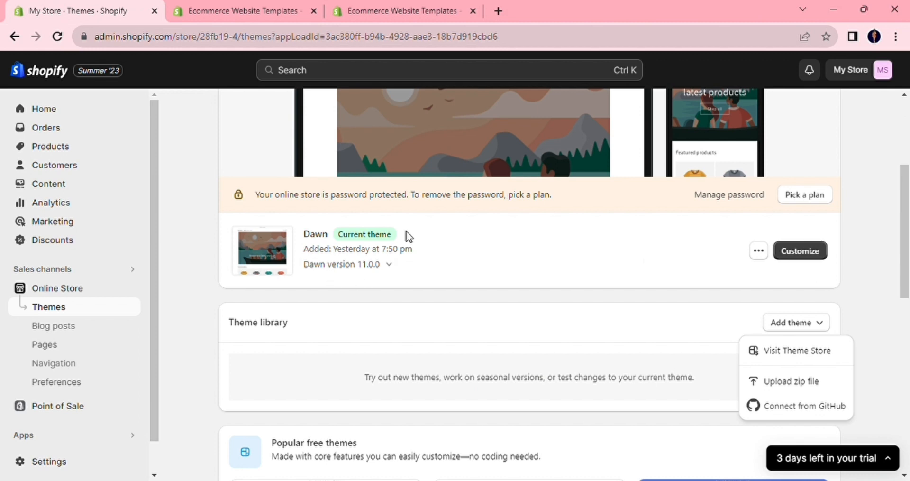
left_click(818, 256)
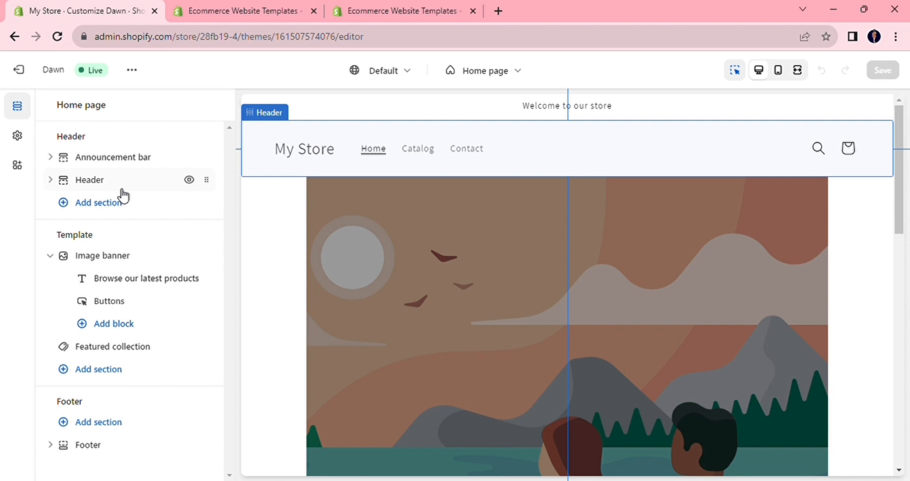
scroll(562, 247, "down", 5)
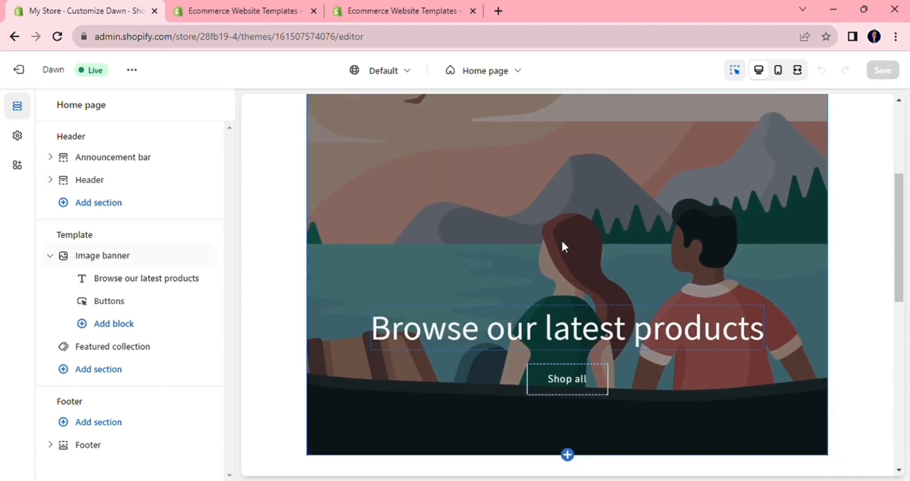
scroll(562, 285, "up", 5)
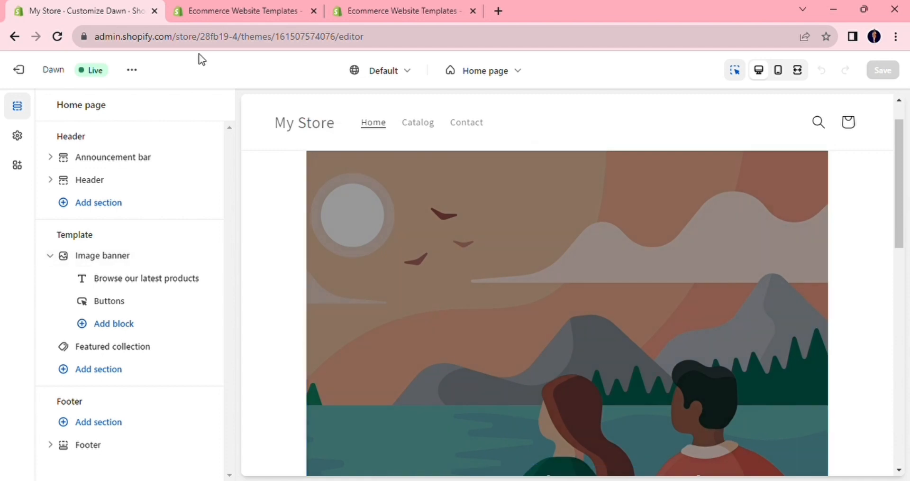
Step: Leave the theme editor for the online store's Pages list and collapse the trial reminder
left_click(25, 75)
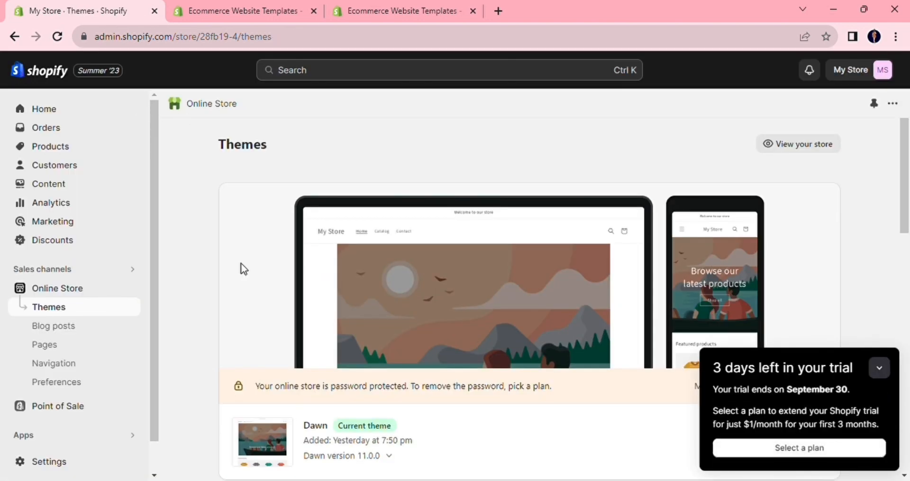
left_click(63, 347)
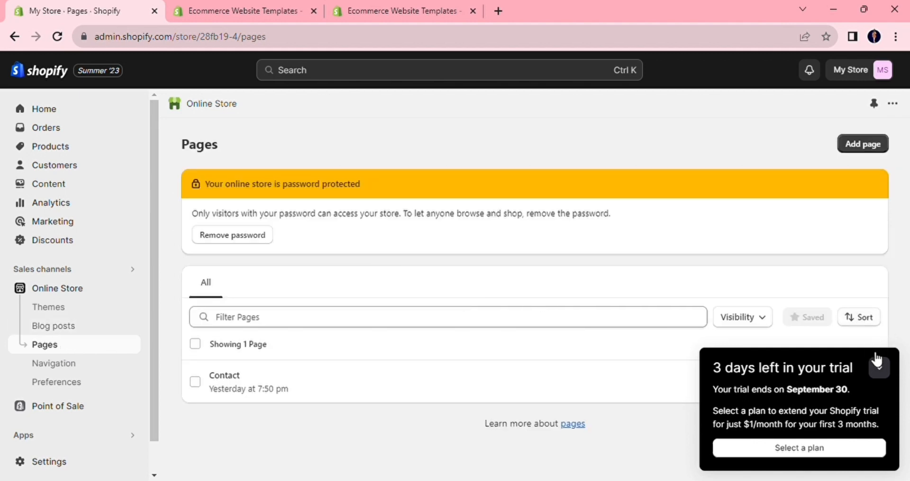
left_click(880, 368)
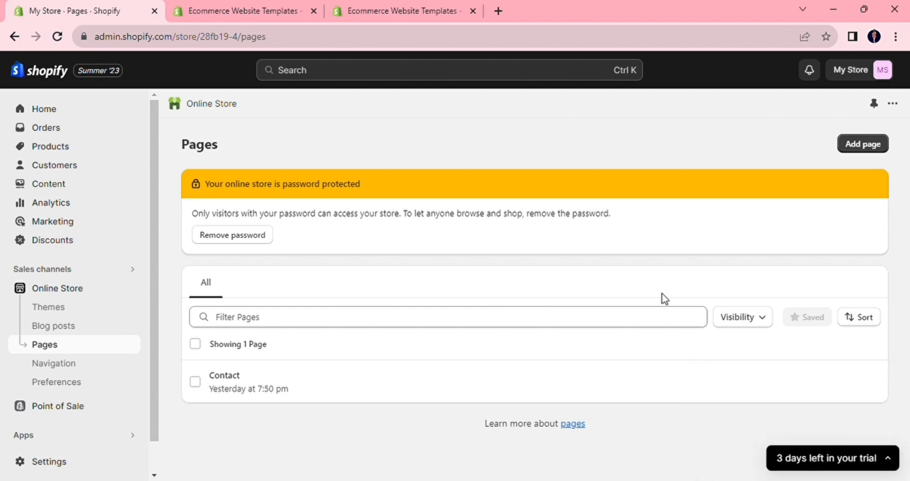
Step: Start a new store page and title it "SALE SALE SALE!!!!!"
left_click(863, 145)
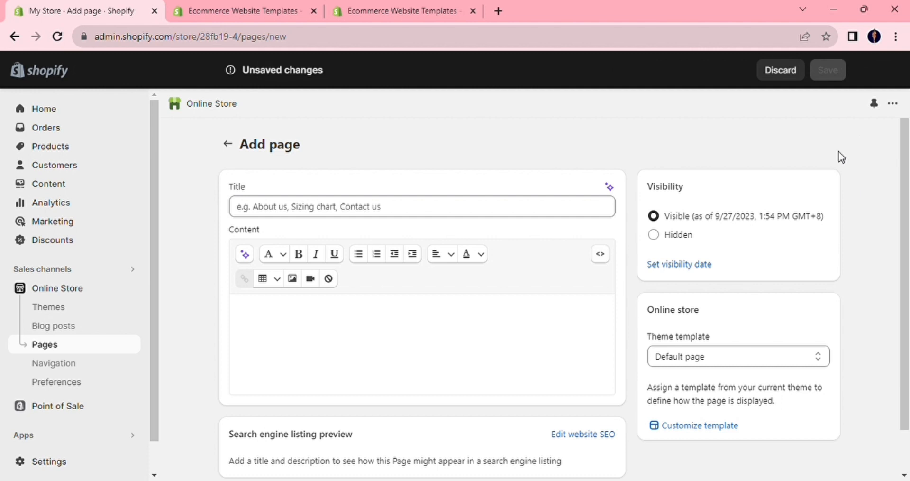
left_click(438, 216)
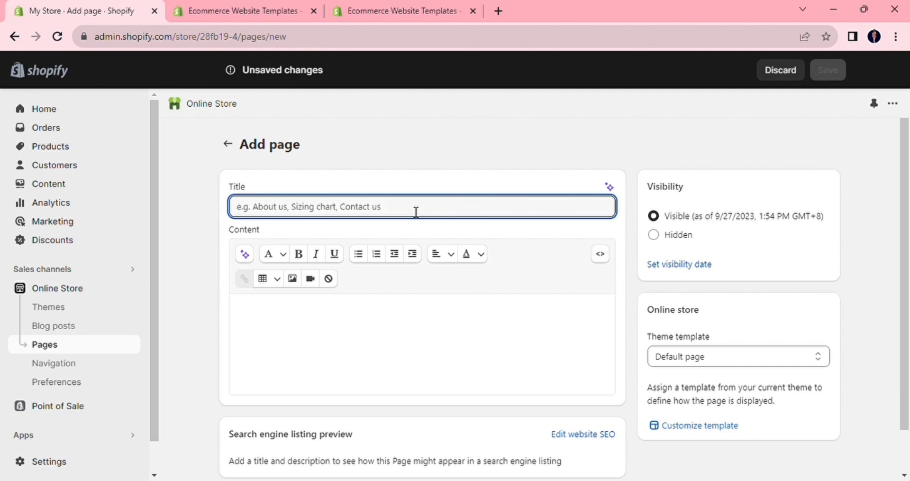
type("SALE S")
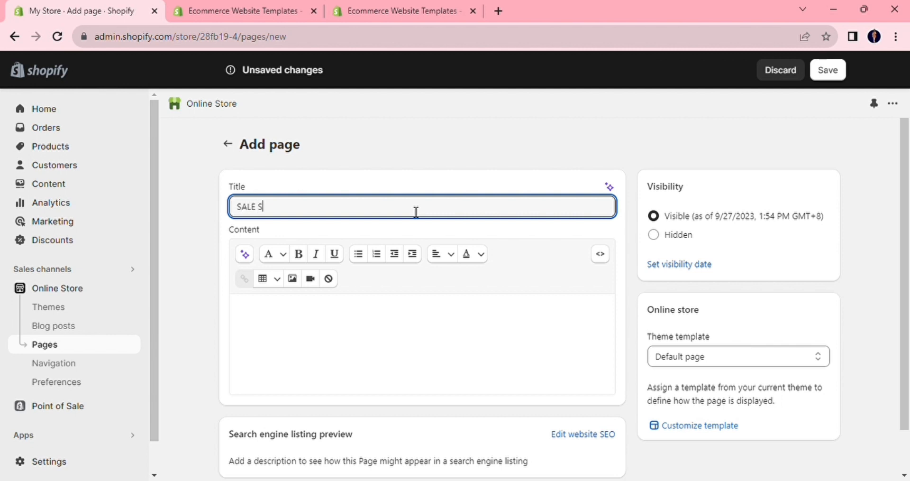
type("ALE SALE!!!!!")
Step: Enter "COMING SOON..." as the page content and make the text bold
left_click(378, 316)
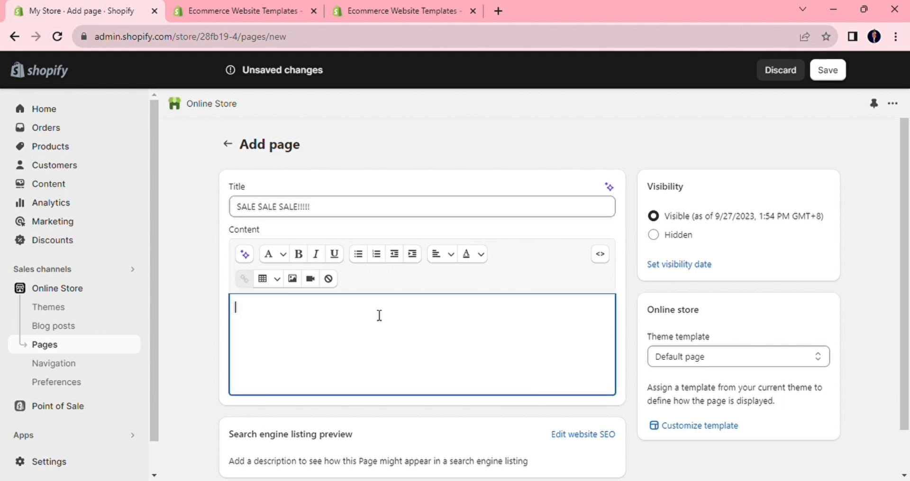
type("COMING ")
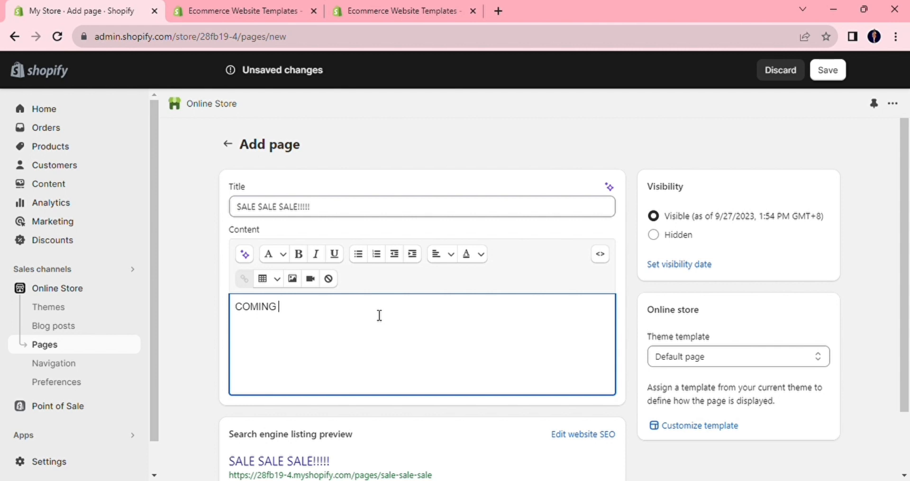
type("SOON...")
left_click_drag(318, 307, 231, 308)
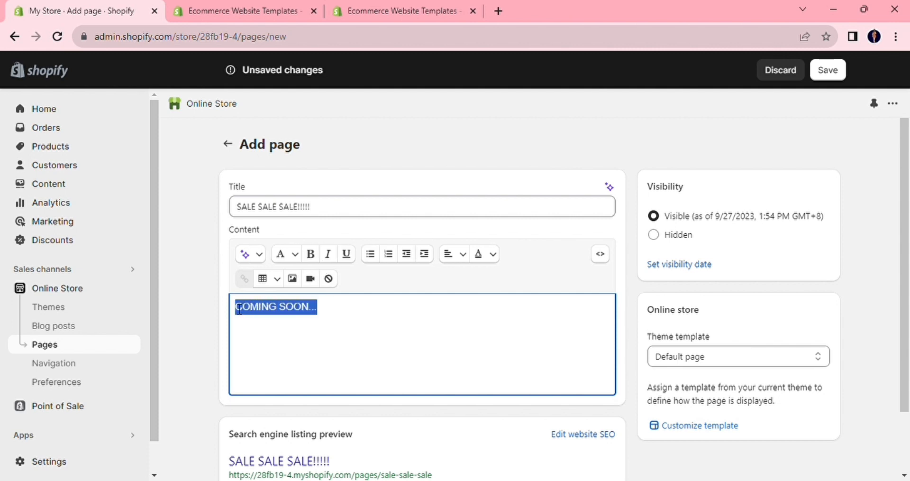
left_click(316, 256)
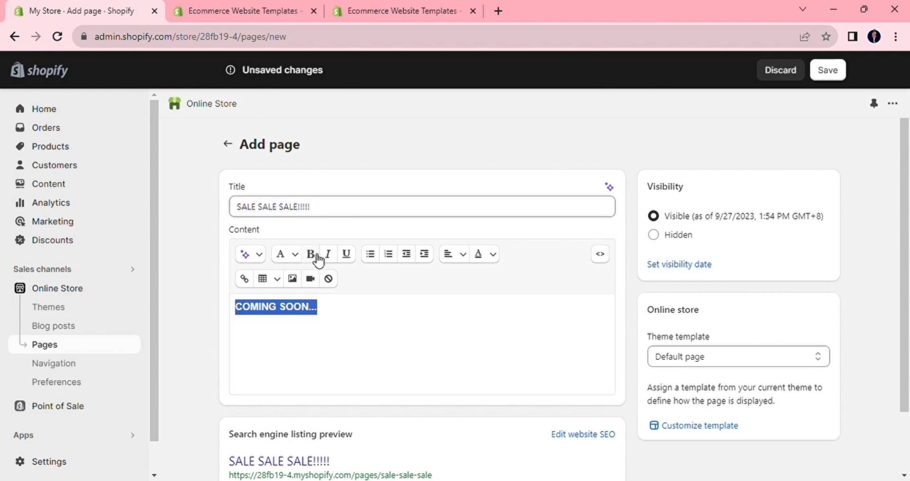
left_click(342, 309)
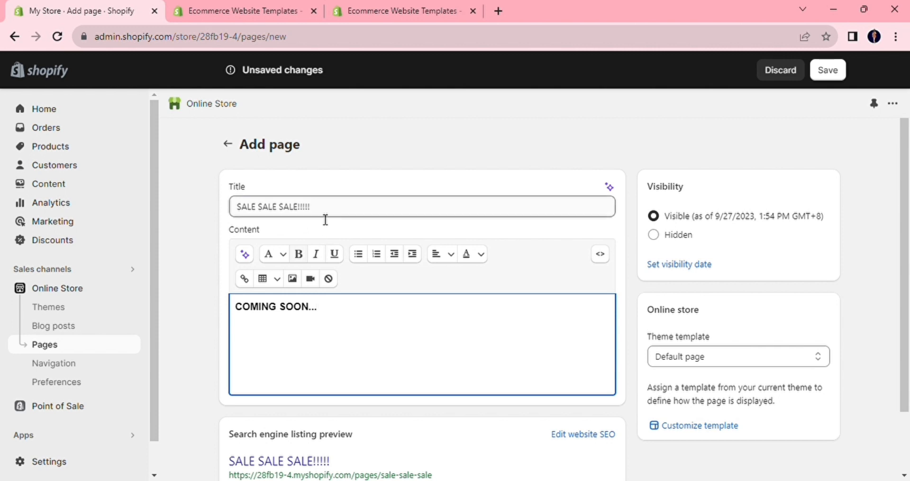
Step: Try to make the page title bold, and italicize the "COMING SOON..." content text
left_click_drag(326, 207, 239, 210)
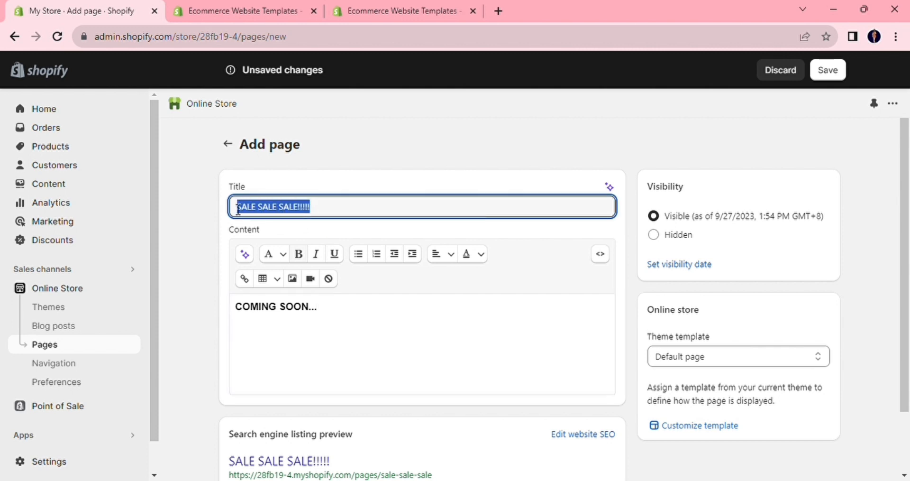
left_click(299, 254)
left_click_drag(330, 309, 209, 301)
left_click(327, 254)
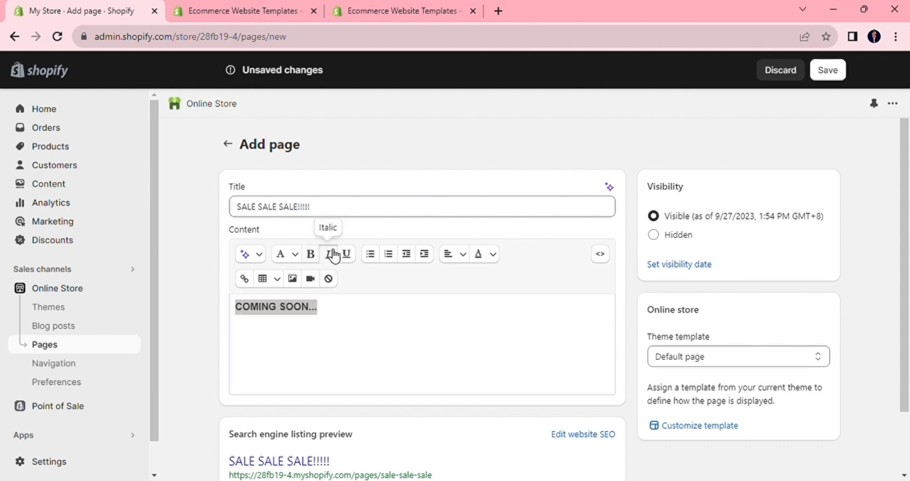
triple_click(315, 209)
left_click(315, 208)
Step: Review the new page's search engine listing preview and check its theme template setting
scroll(385, 318, "down", 2)
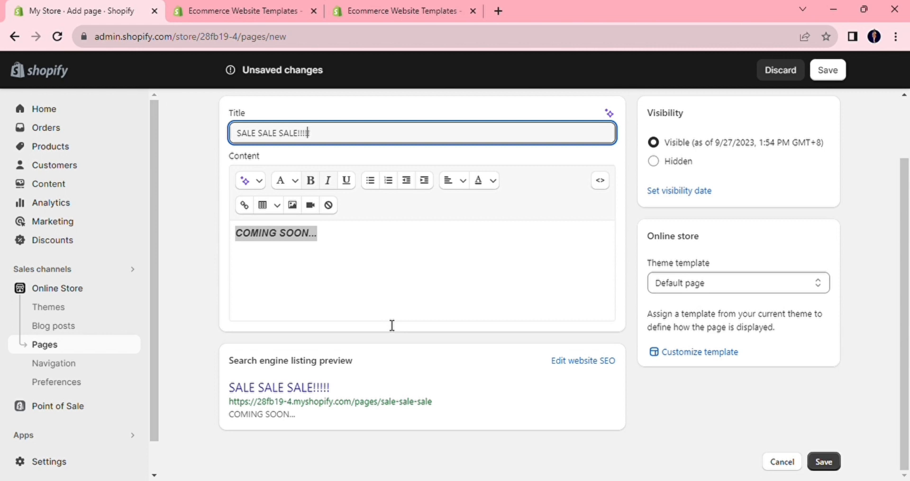
scroll(391, 325, "up", 2)
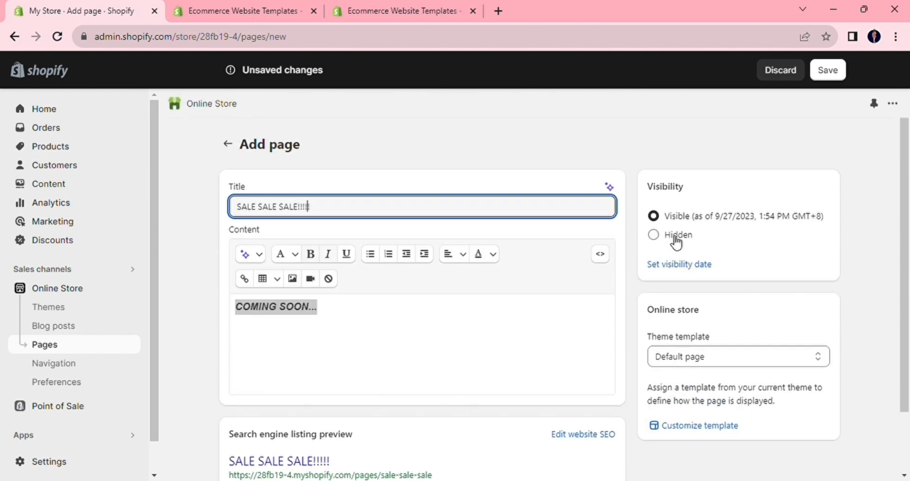
left_click(704, 360)
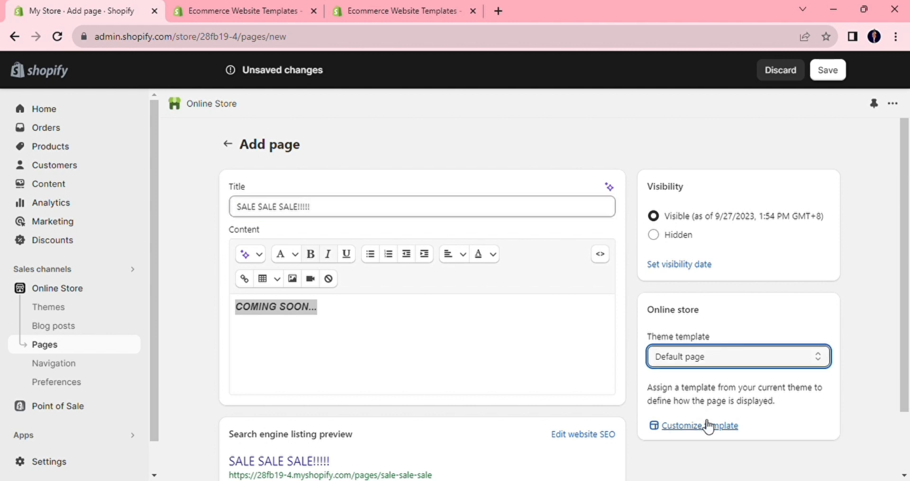
Step: Save the new sale page and collapse the trial reminder
scroll(708, 432, "down", 2)
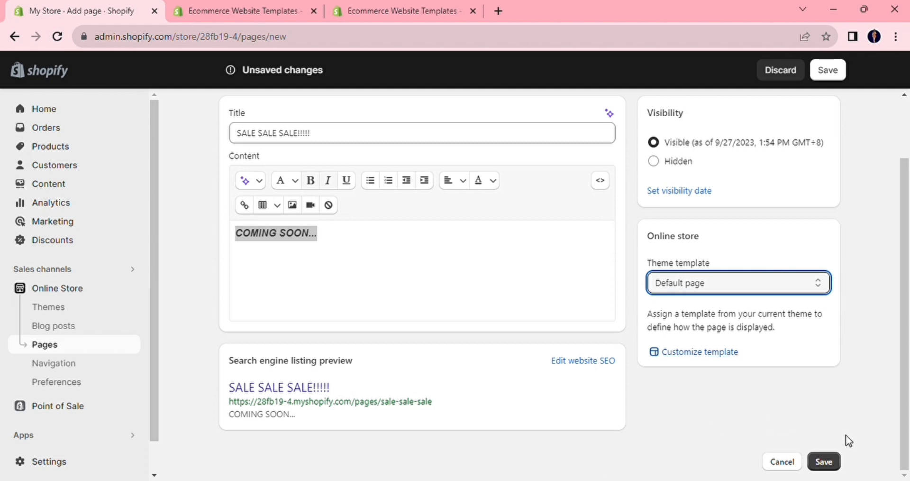
left_click(831, 461)
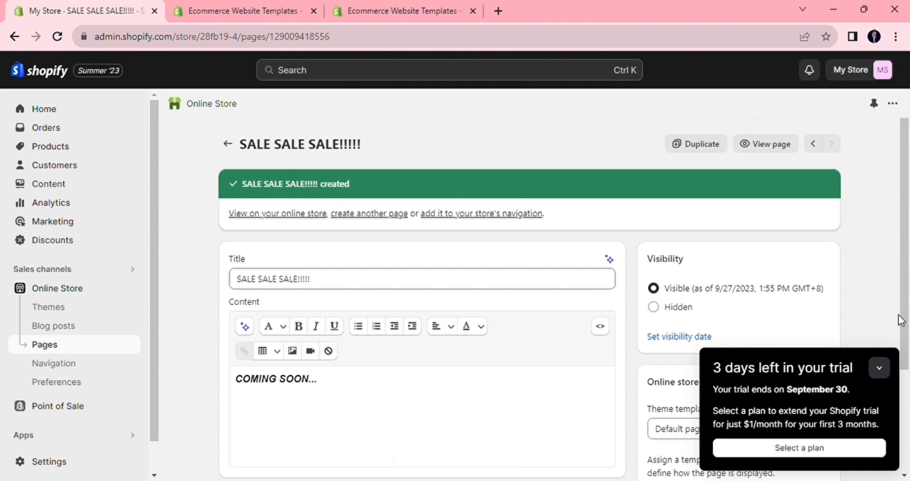
left_click(885, 368)
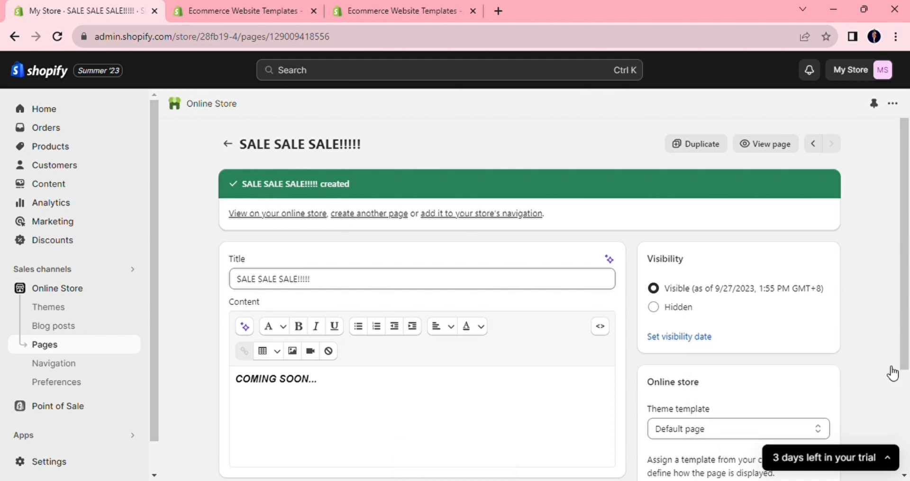
Step: View the saved sale page on the live storefront, then return to the admin's list of pages
left_click(771, 144)
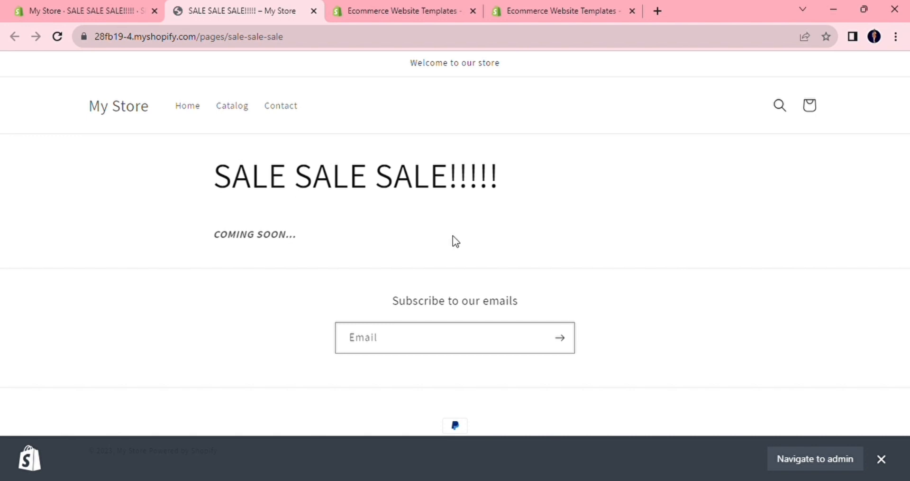
left_click(110, 5)
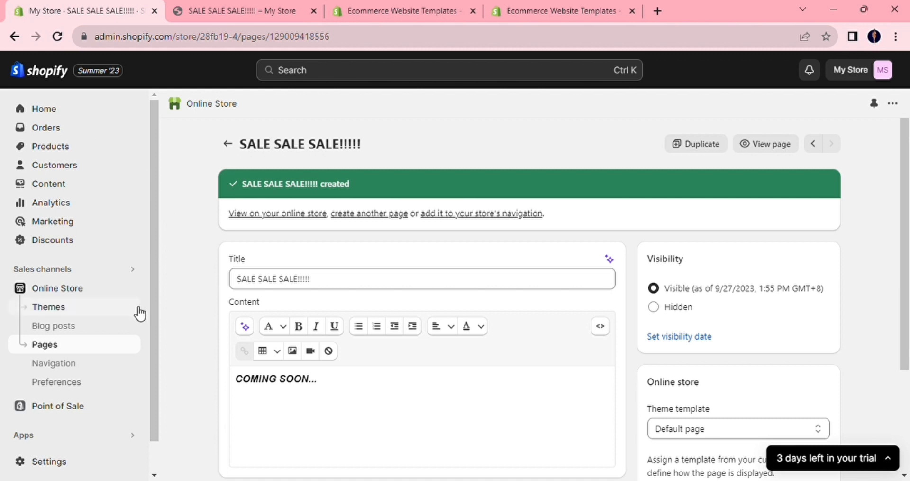
left_click(227, 143)
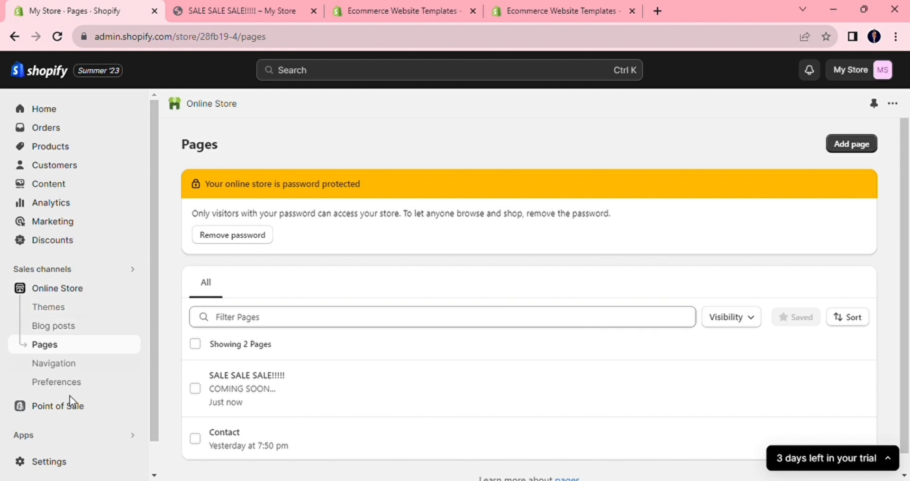
Step: Start a new navigation menu for the online store and title it "SALE SALE SALE!!!"
left_click(56, 364)
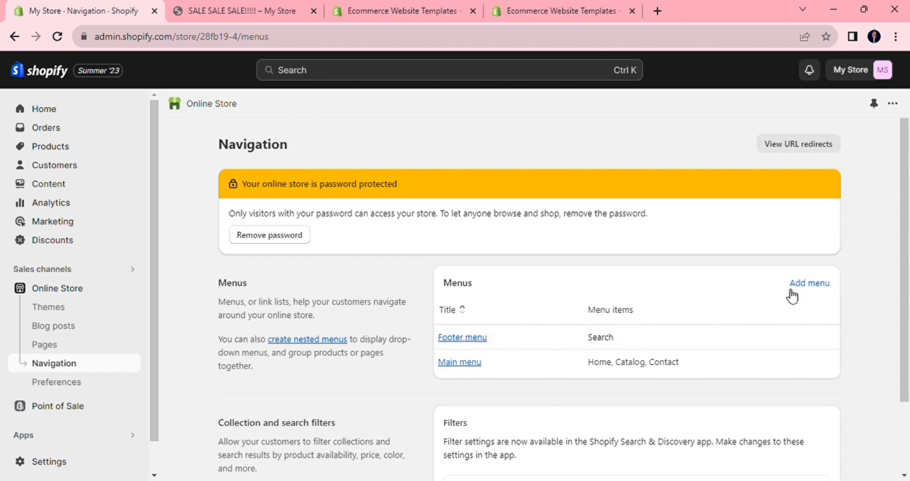
left_click(806, 290)
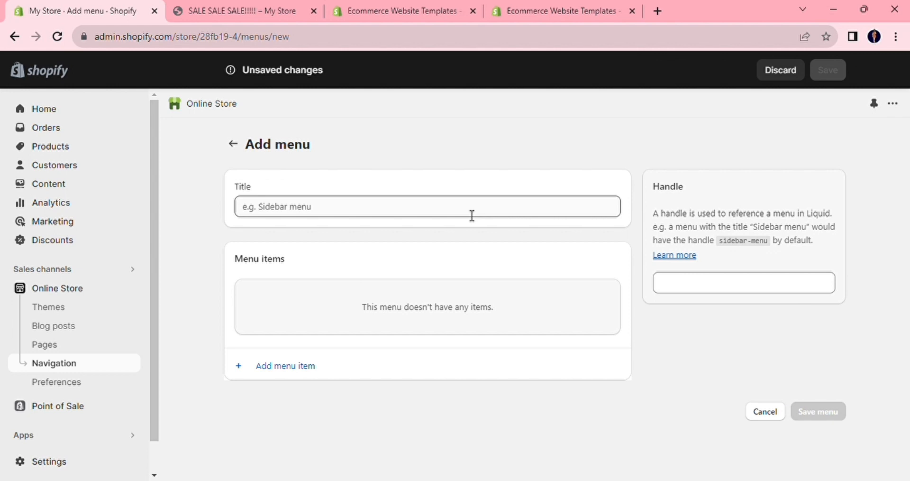
left_click(380, 214)
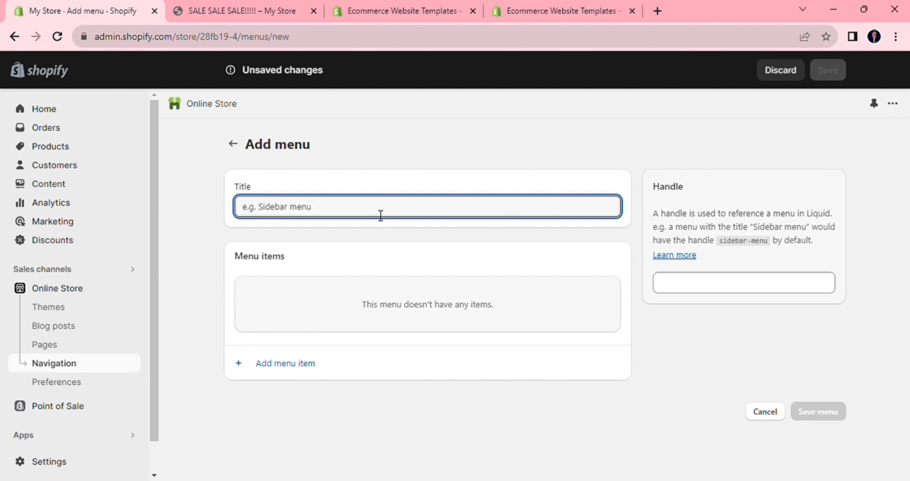
type("SALE SALE SALE")
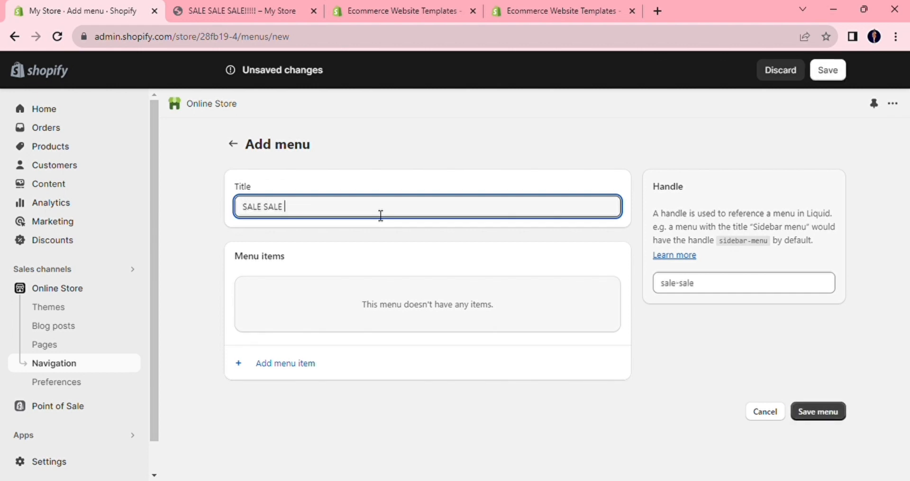
type("!!!")
left_click(305, 294)
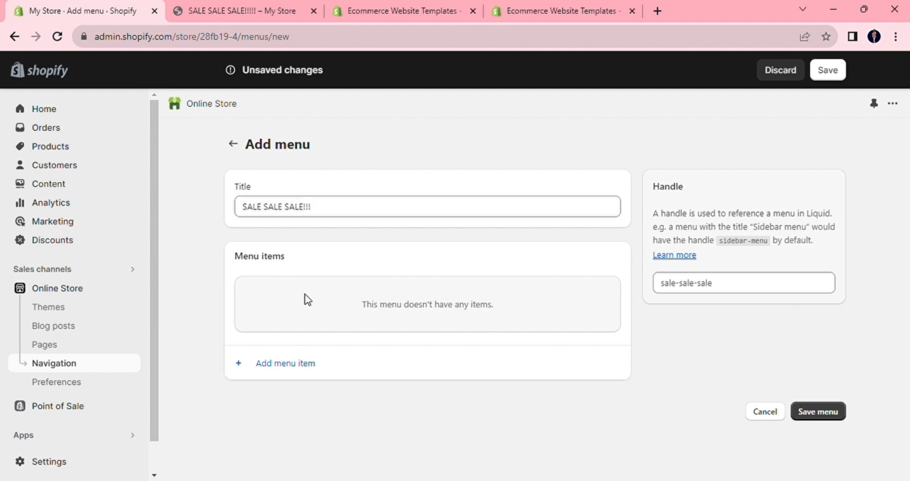
Step: Add a menu item named "SALE" that links to All products, and save the menu
left_click(272, 363)
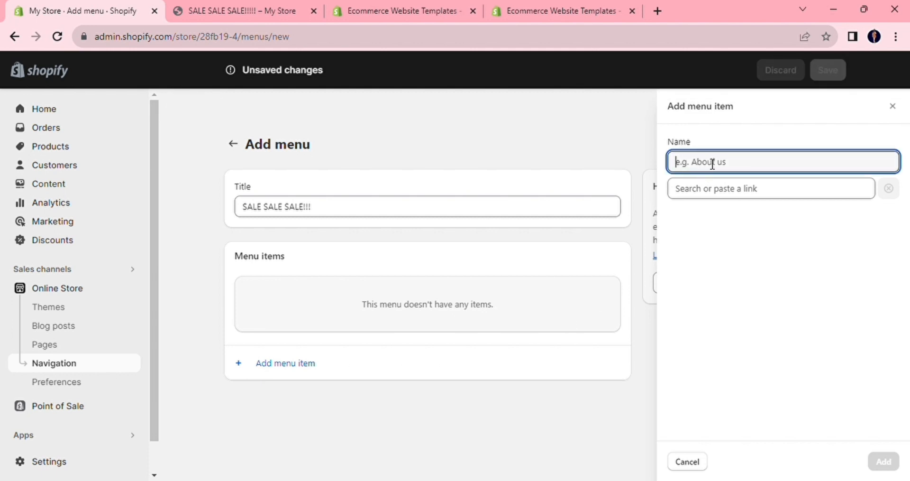
type("SALE")
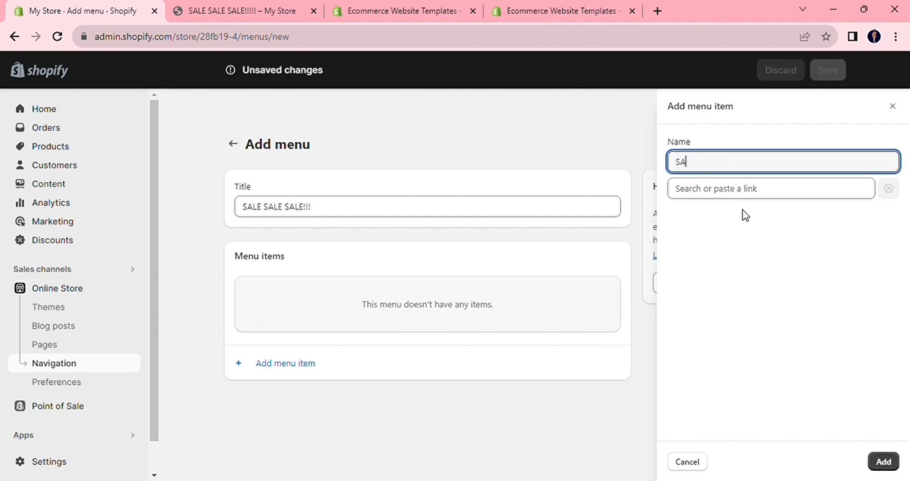
left_click(753, 194)
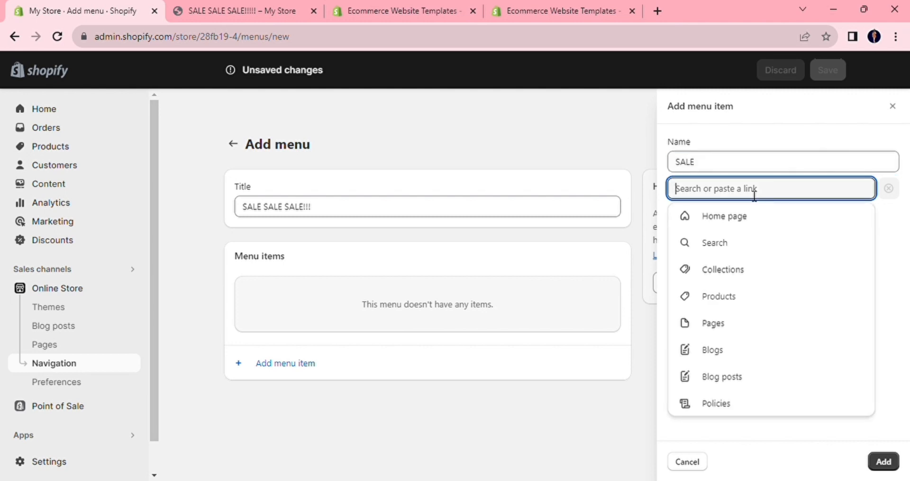
left_click(736, 295)
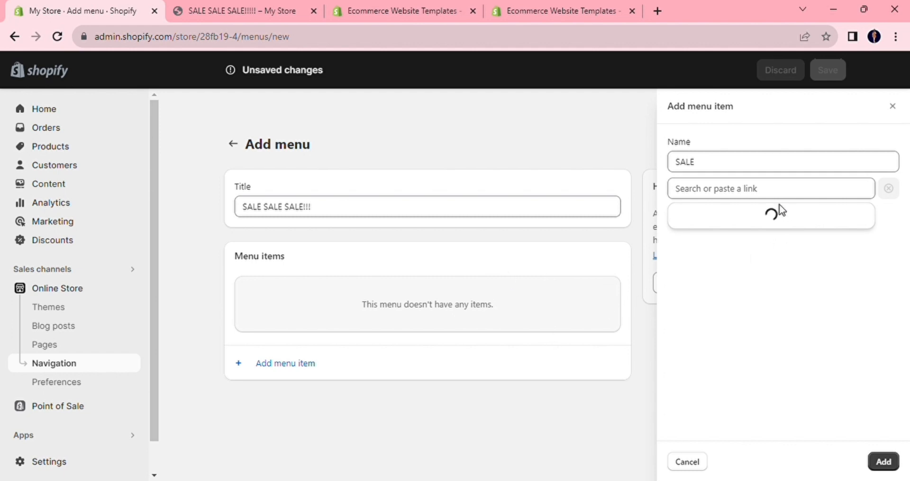
left_click(742, 243)
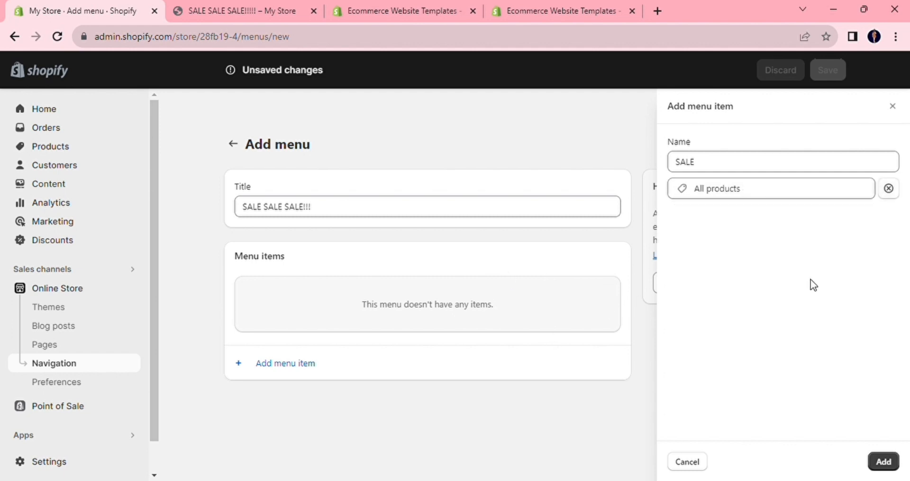
left_click(882, 461)
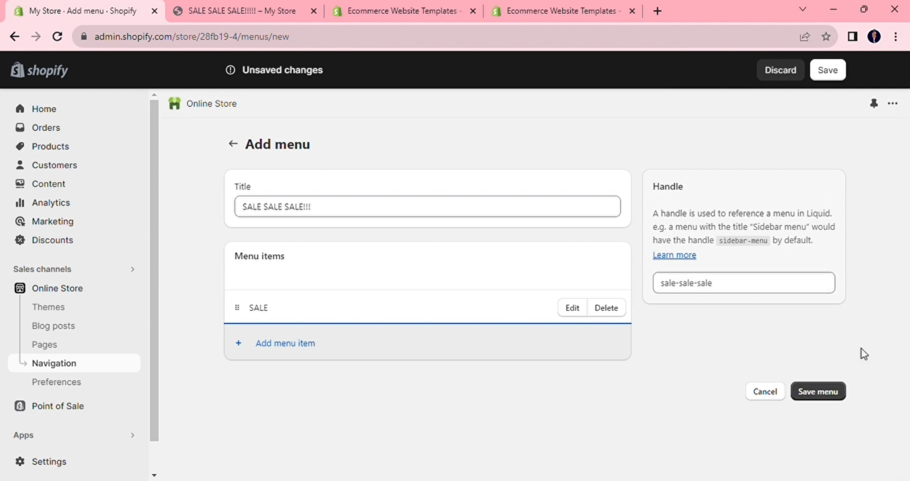
left_click(827, 395)
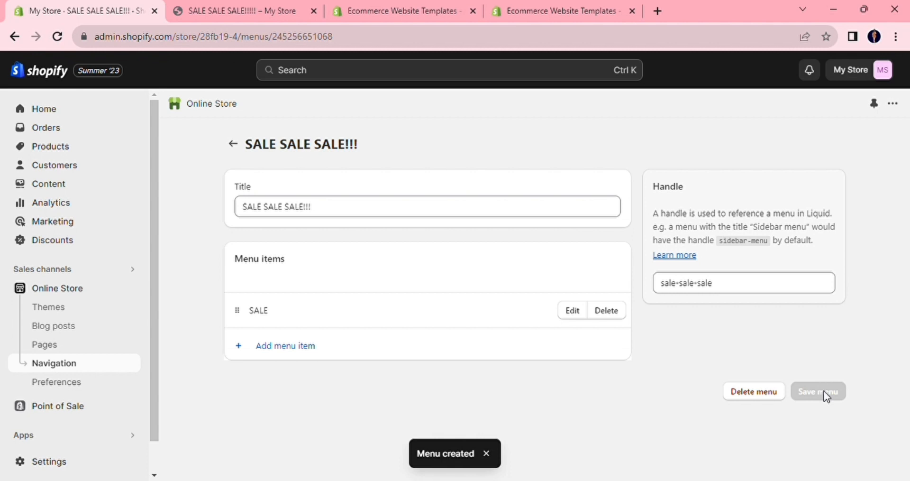
Step: Leave the saved menu, open the online store's Themes page and collapse the trial reminder
left_click(234, 144)
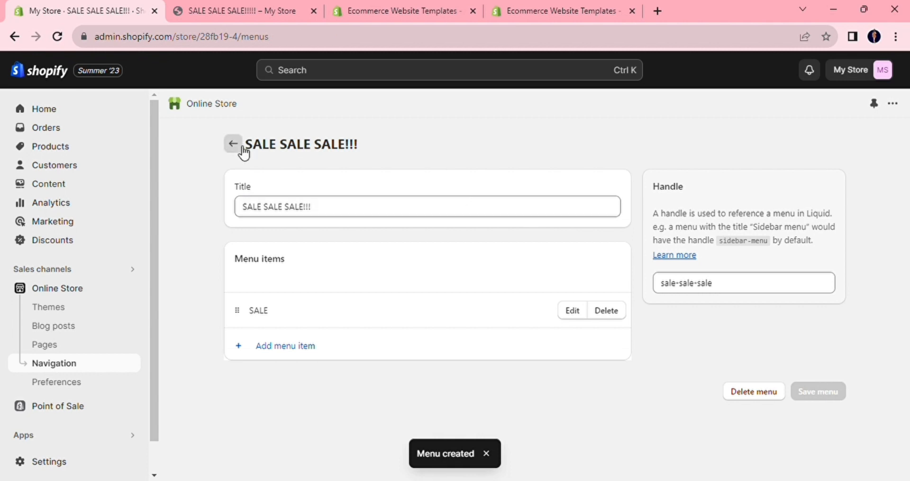
left_click(72, 312)
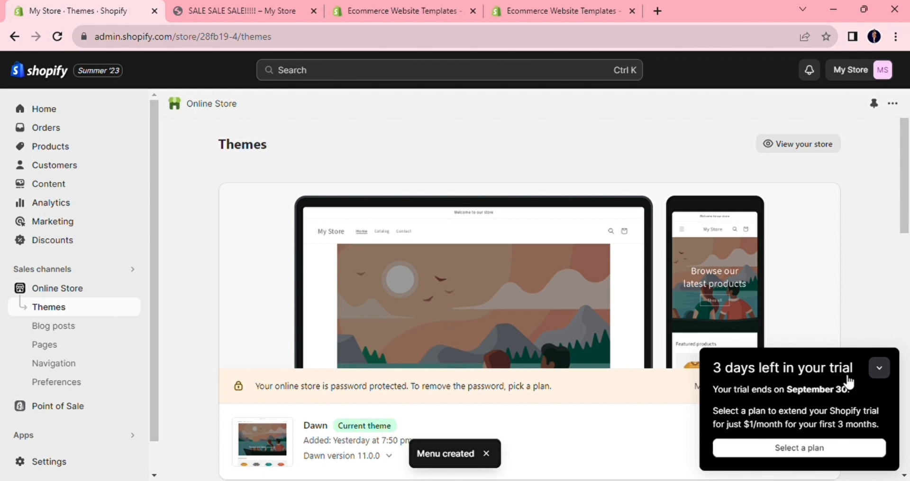
left_click(878, 370)
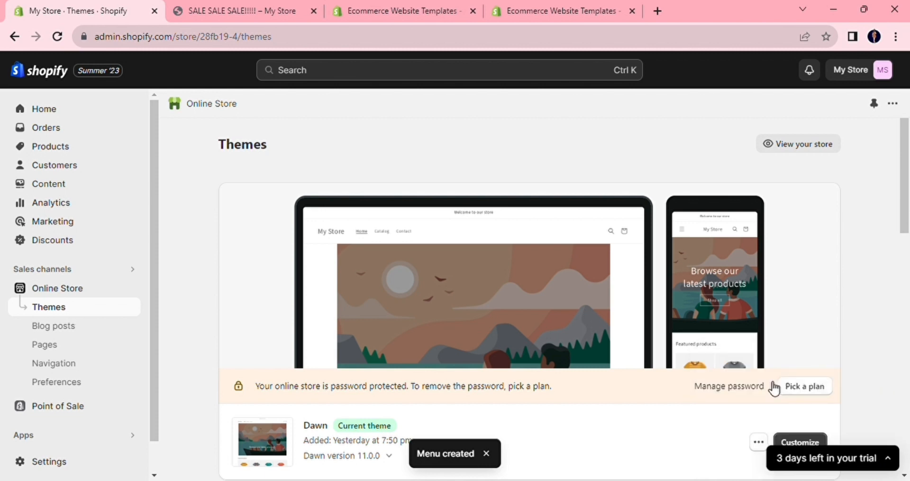